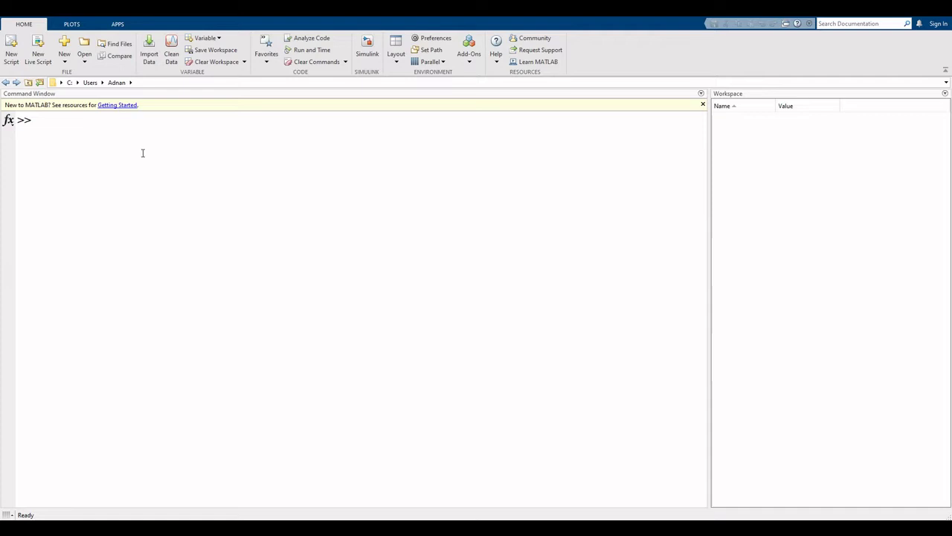
# Open Data.xlsx from the Desktop in the Import tool, previewing columns X, Y and Z.
pyautogui.click(148, 46)
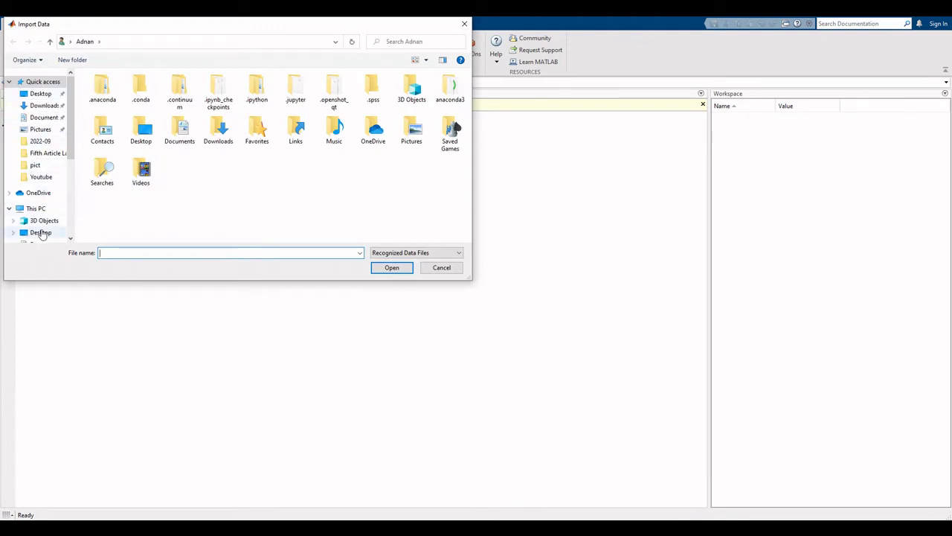
pyautogui.click(45, 94)
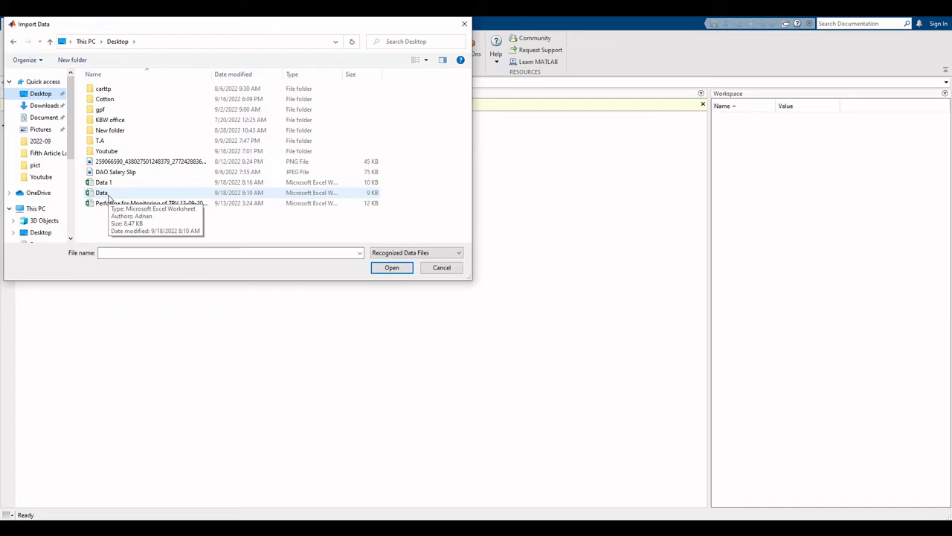
pyautogui.click(104, 193)
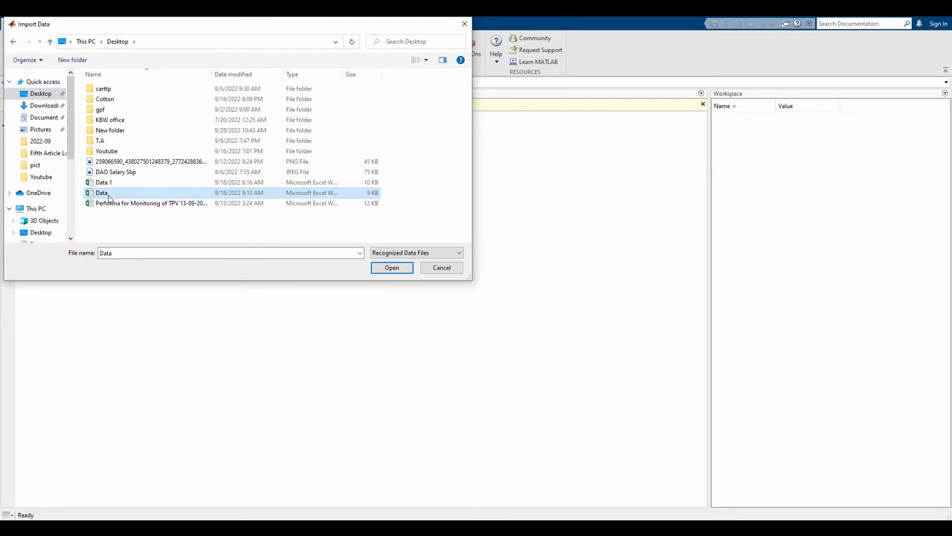
pyautogui.click(387, 269)
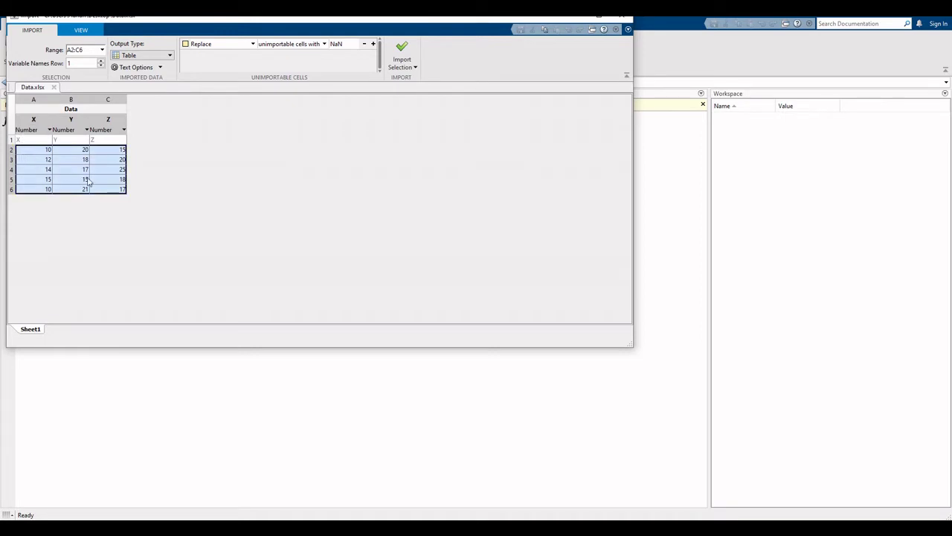
# Import Data.xlsx as a 5x3 table named Data with Table output, then close the Import tool.
pyautogui.moveTo(117, 193)
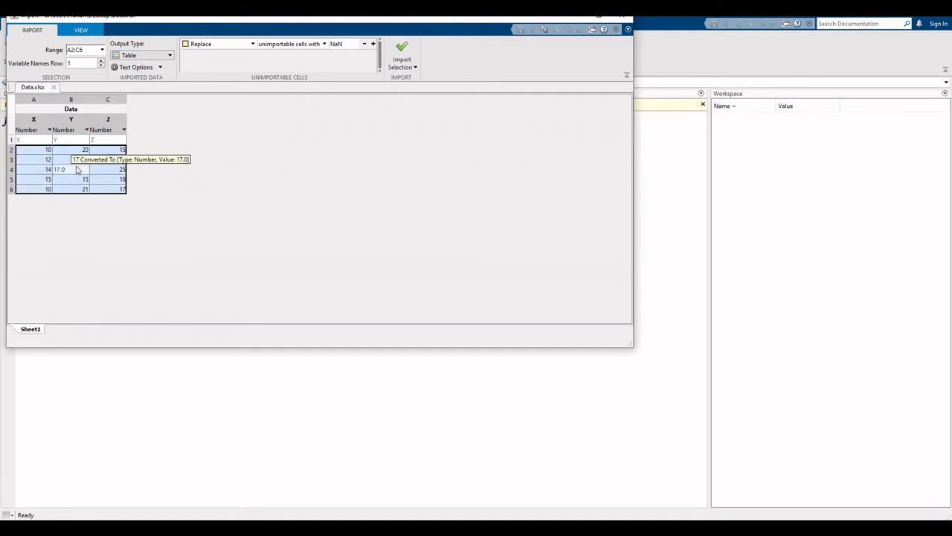
pyautogui.click(169, 56)
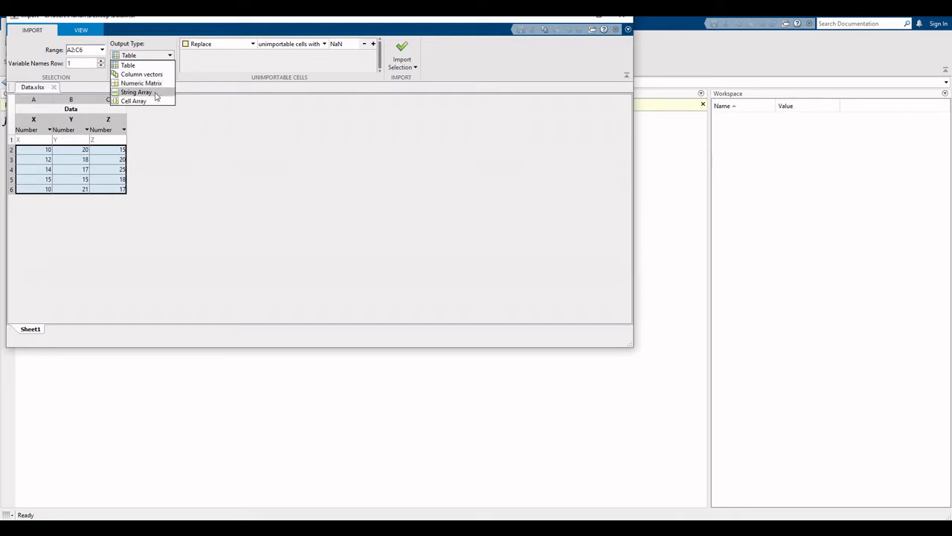
pyautogui.click(165, 66)
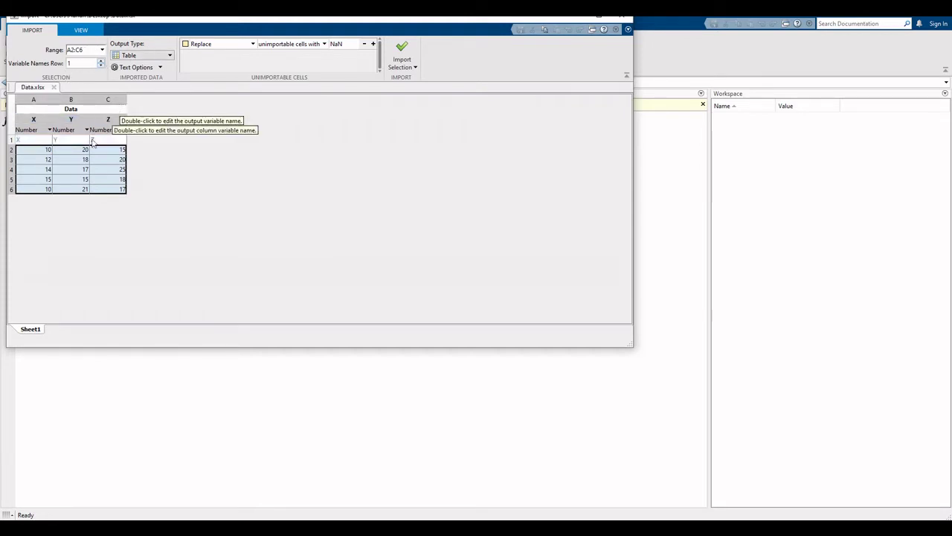
pyautogui.click(402, 49)
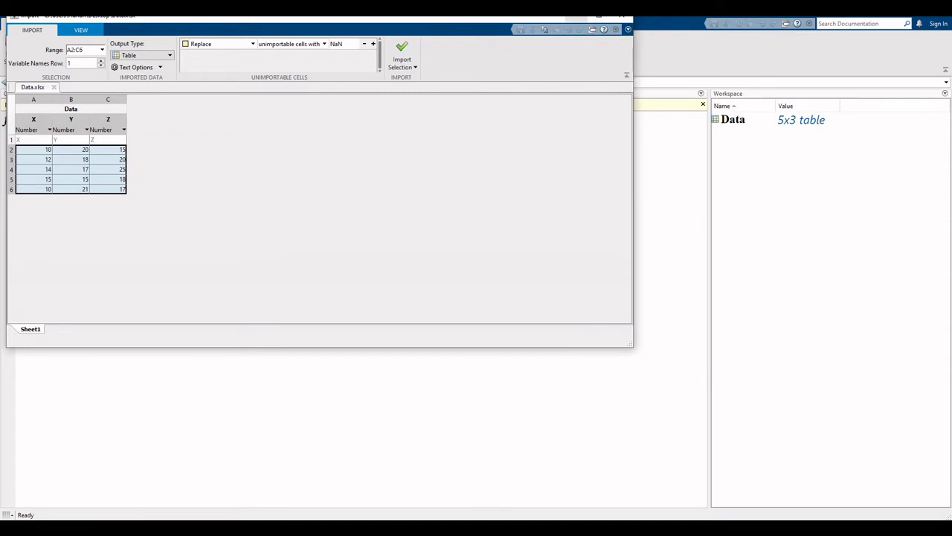
pyautogui.click(622, 15)
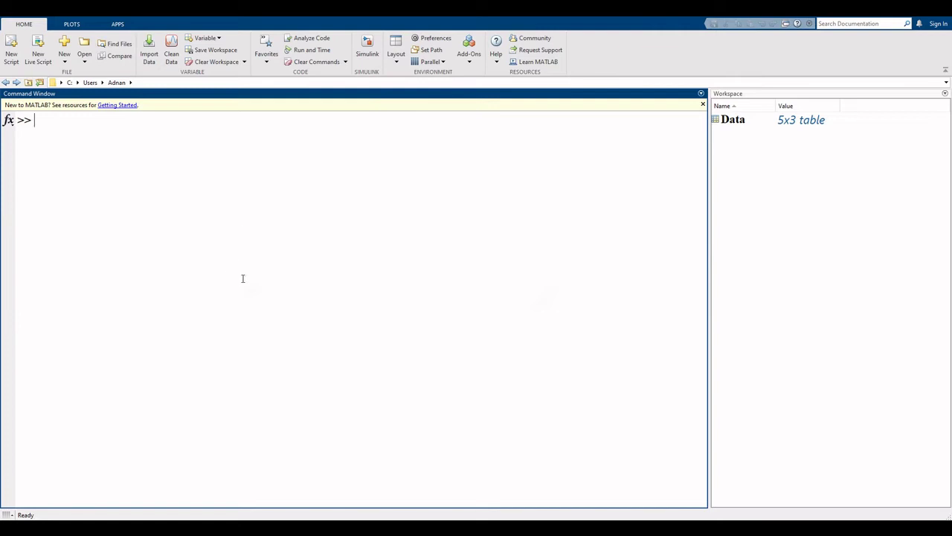
# Run load('Data'), adding EngSensors, s16En15, s16En3, s16En7 and u8En7 to the workspace.
pyautogui.write('load(')
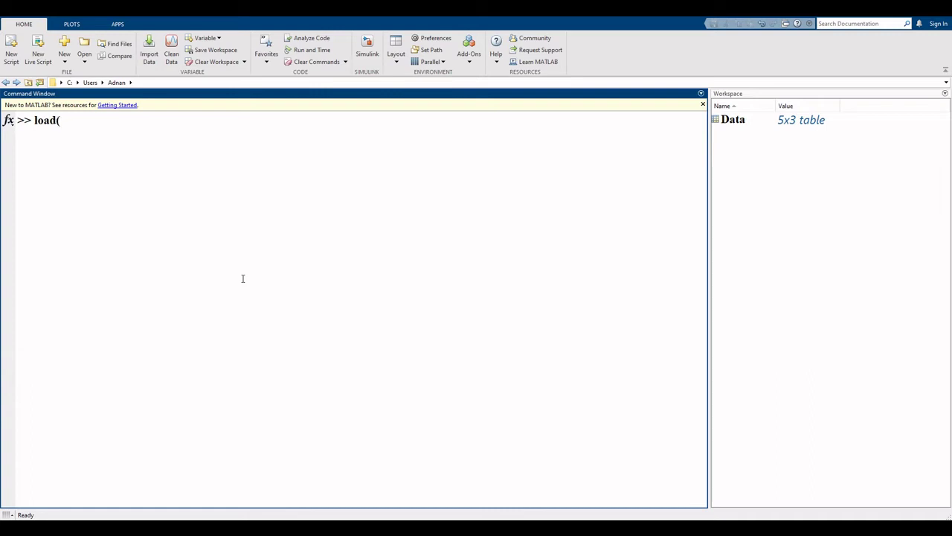
pyautogui.write("'Data')")
pyautogui.press('Return')
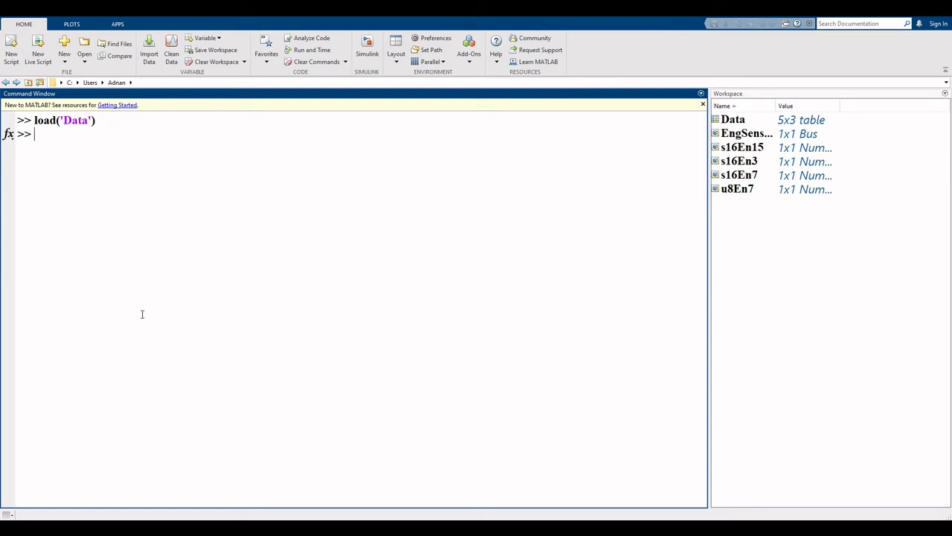
# Display the 5x3 Data table with its X, Y and Z columns in the Command Window.
pyautogui.write('Data')
pyautogui.press('Return')
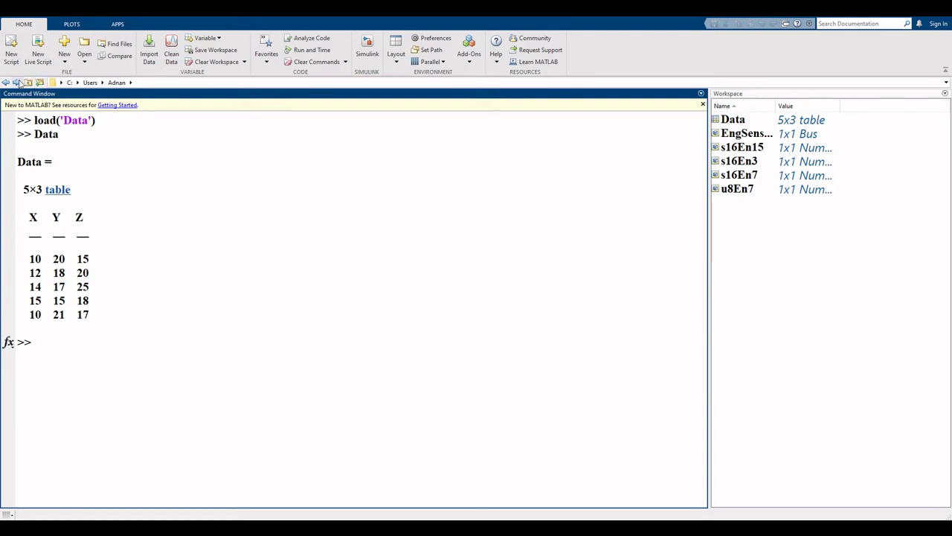
# Create the blank script untitled3 and bring up the Import Data file browser from the HOME tab.
pyautogui.click(11, 46)
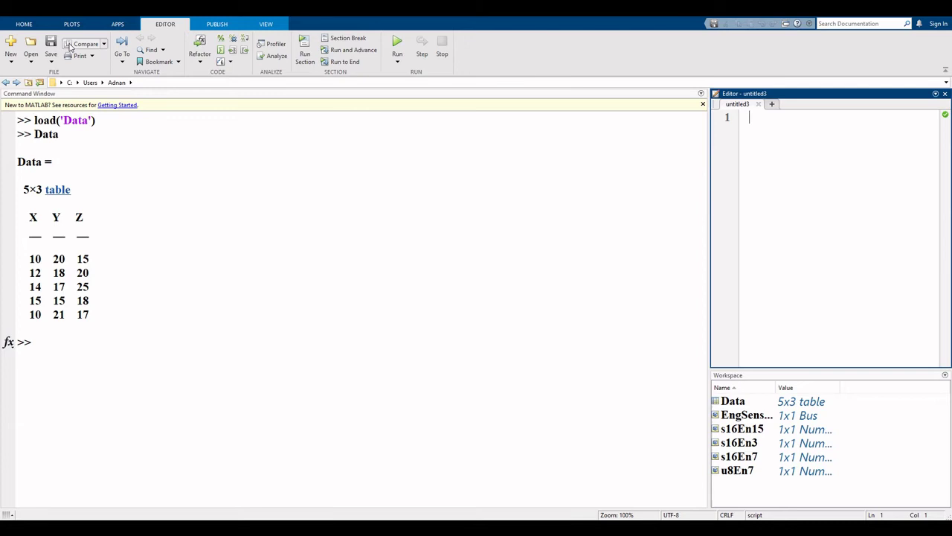
pyautogui.click(25, 25)
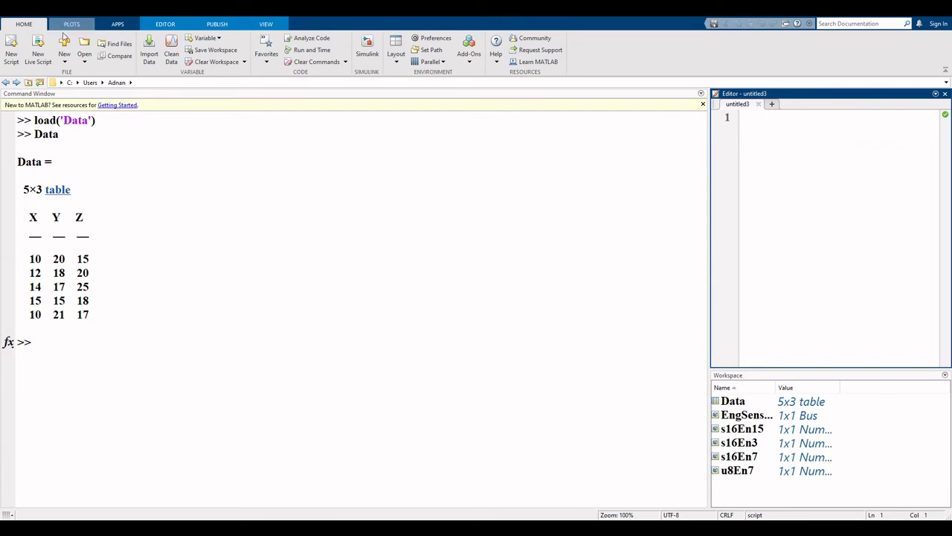
pyautogui.click(148, 52)
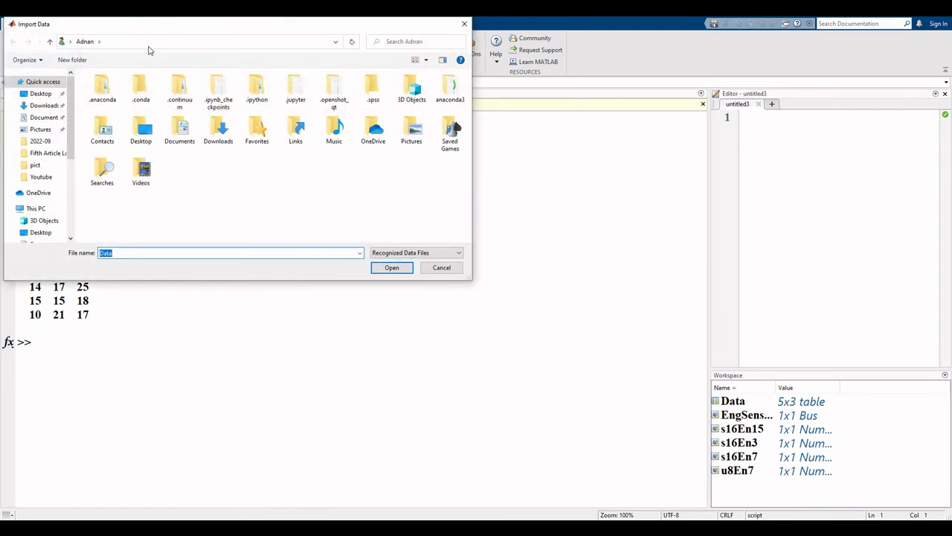
# Import 'Data 1.xlsx' from the Desktop as the 7x3 table Data1 and close the Import tool.
pyautogui.click(47, 94)
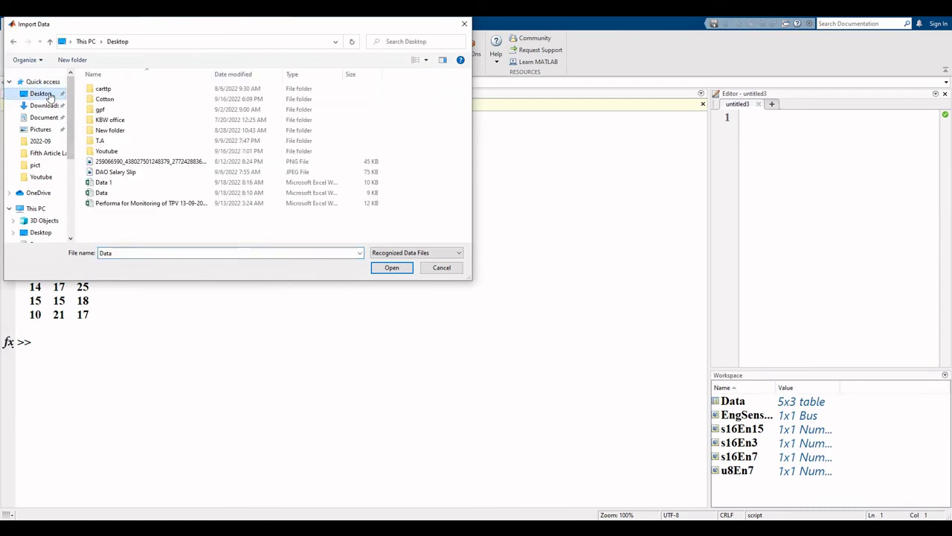
pyautogui.click(118, 186)
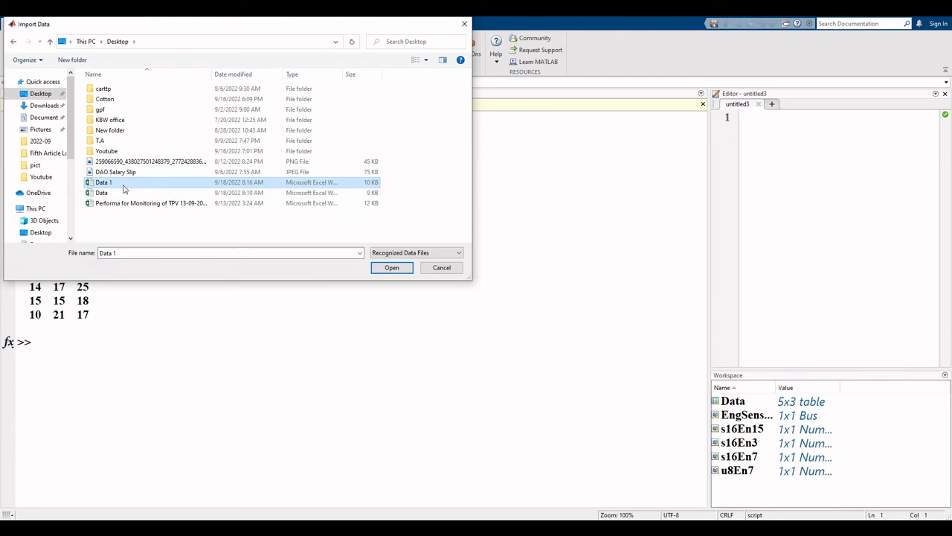
pyautogui.click(392, 267)
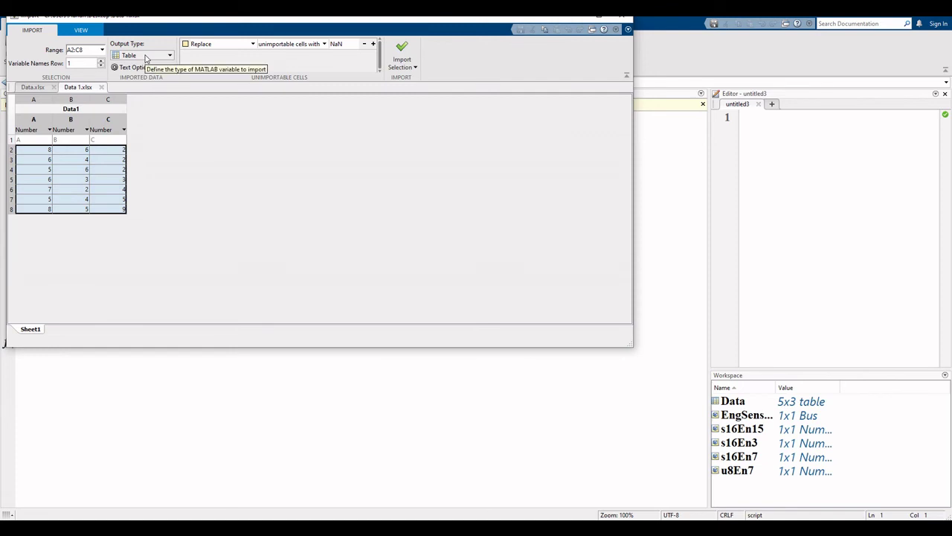
pyautogui.click(401, 49)
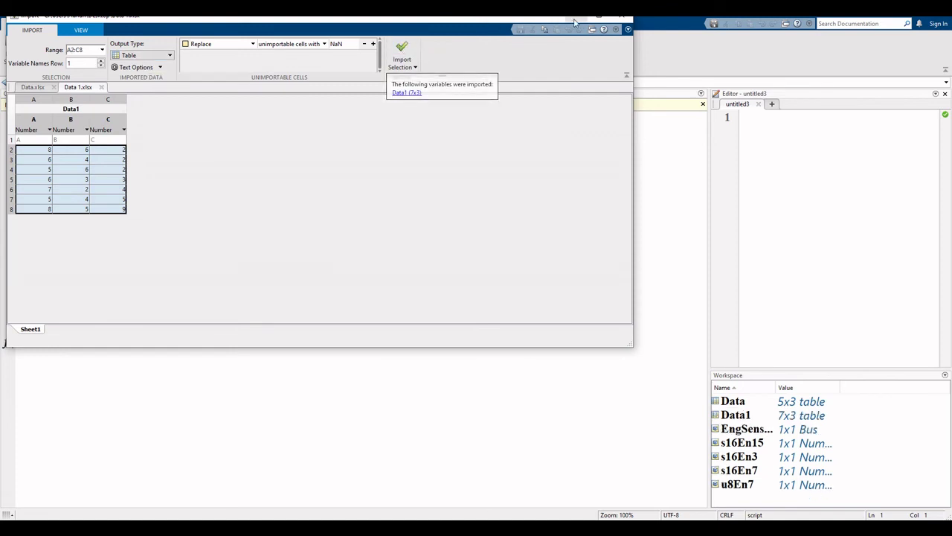
pyautogui.click(621, 16)
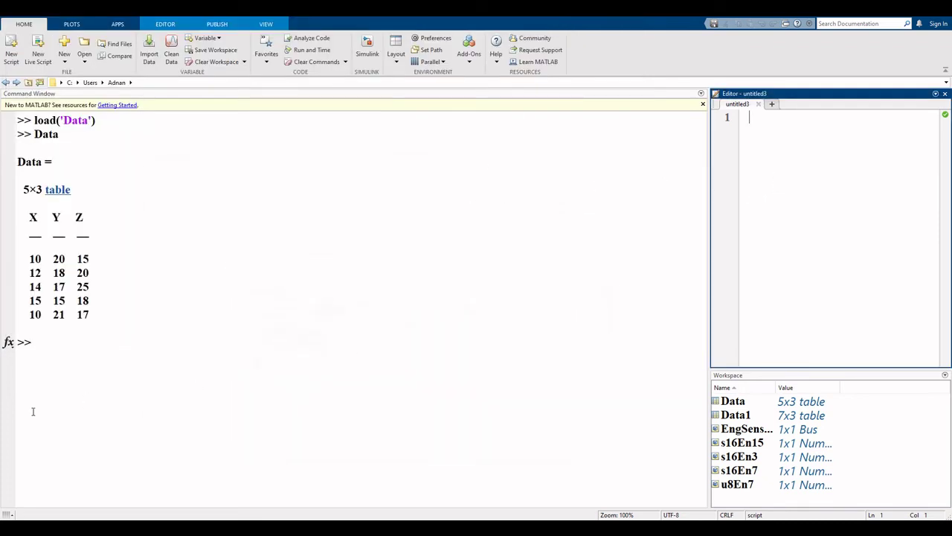
# Write T = readtable('Data1') as the first line of untitled3, leaving an empty second line.
pyautogui.write('T = read')
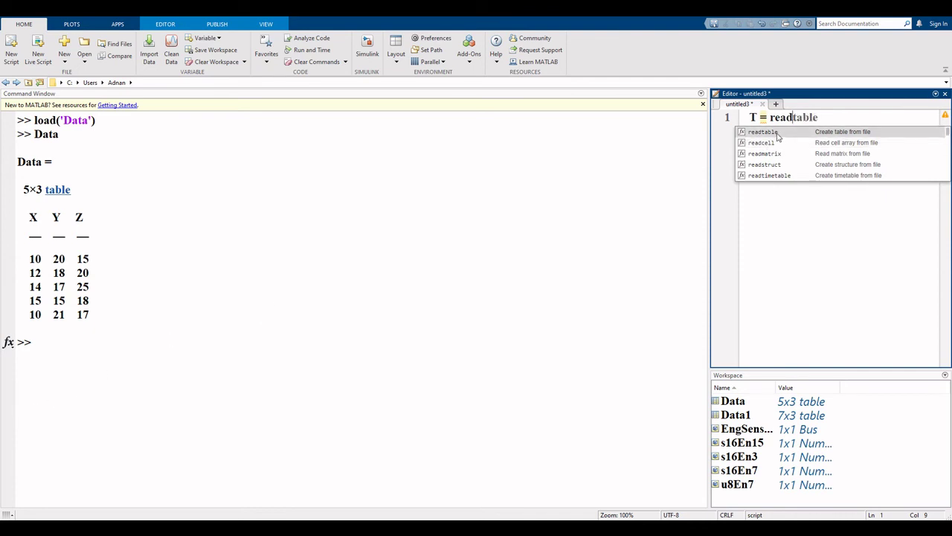
pyautogui.click(779, 133)
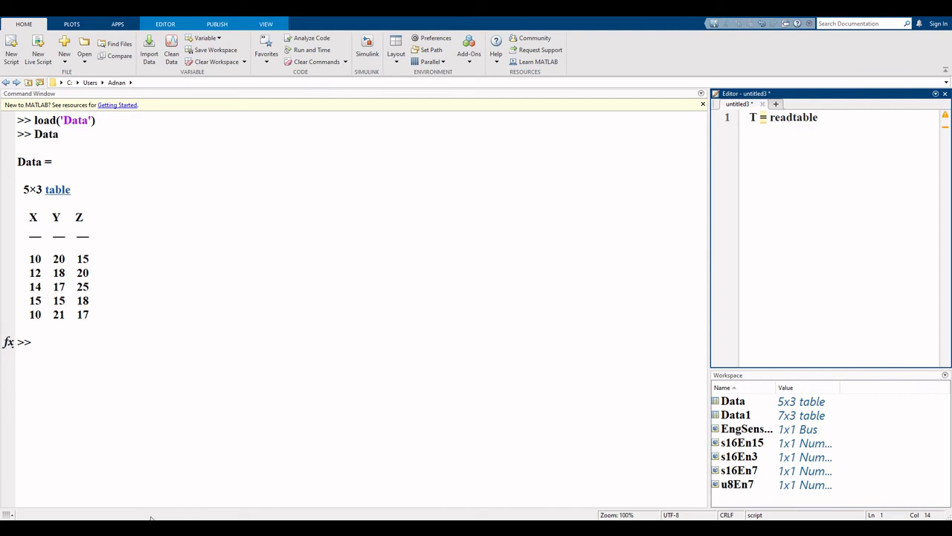
pyautogui.write('(')
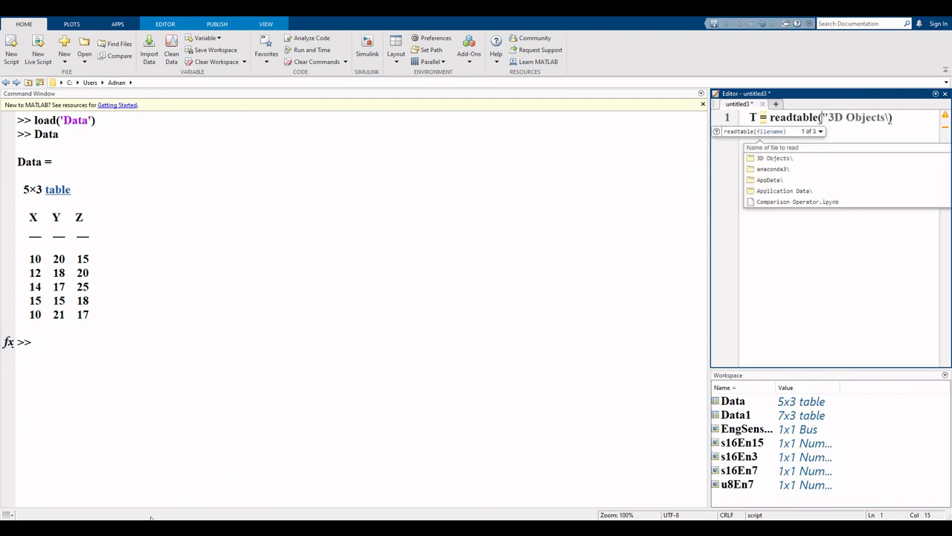
pyautogui.write("'")
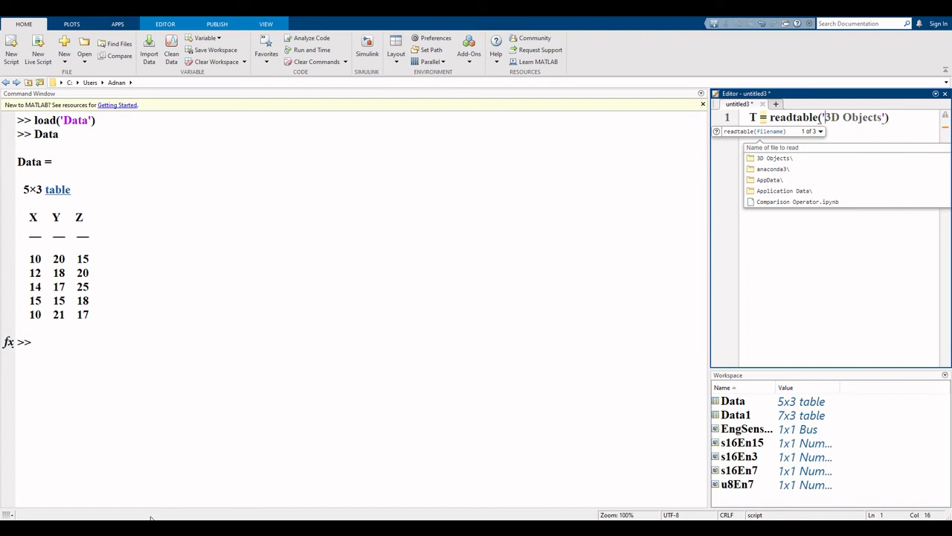
pyautogui.write('Data1')
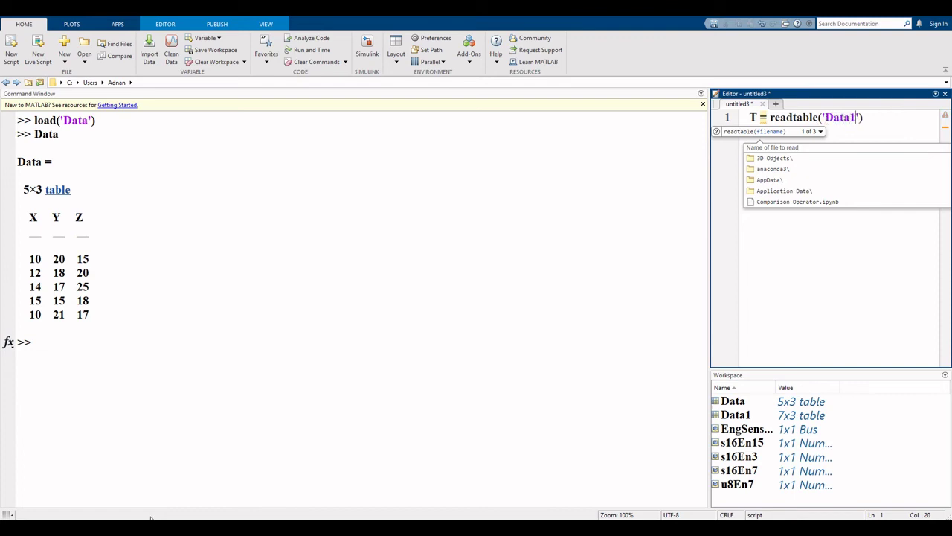
pyautogui.write("'")
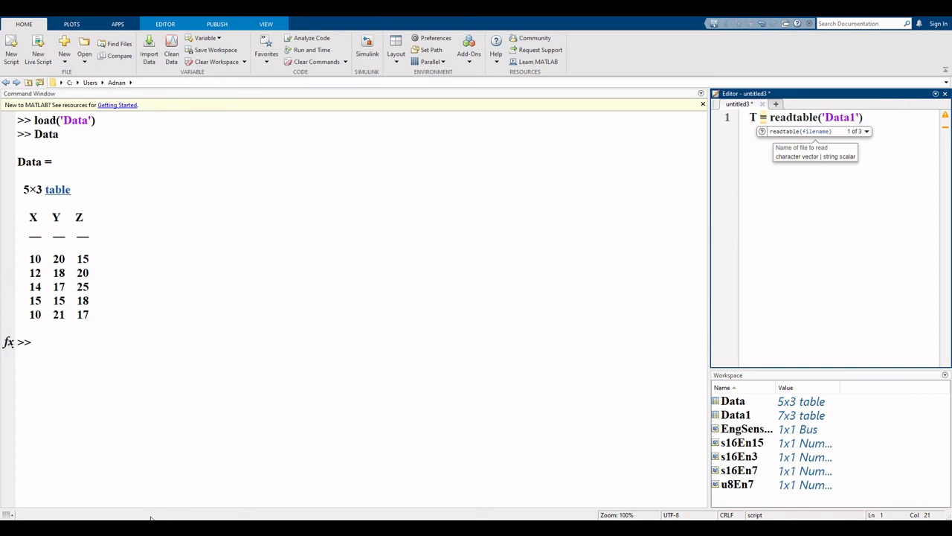
pyautogui.click(887, 120)
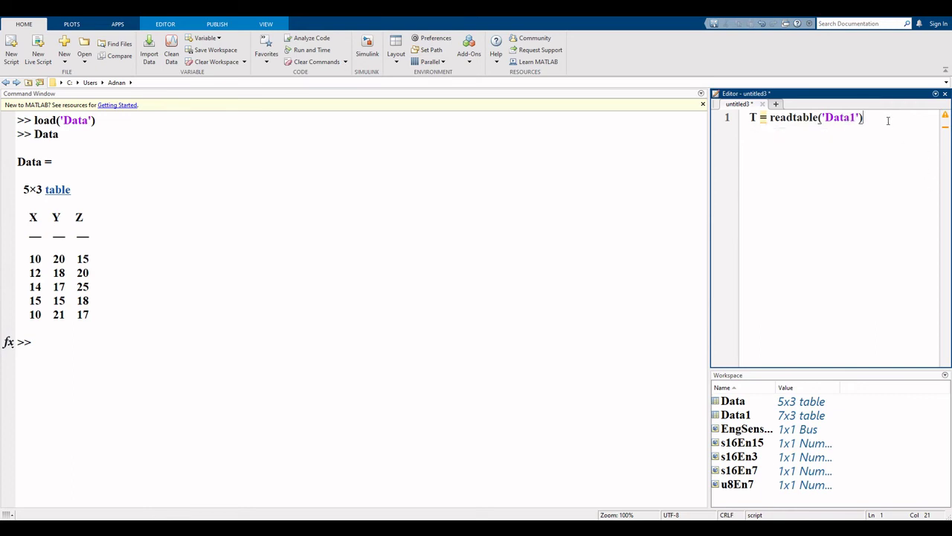
pyautogui.press('End')
pyautogui.press('Return')
pyautogui.click(56, 350)
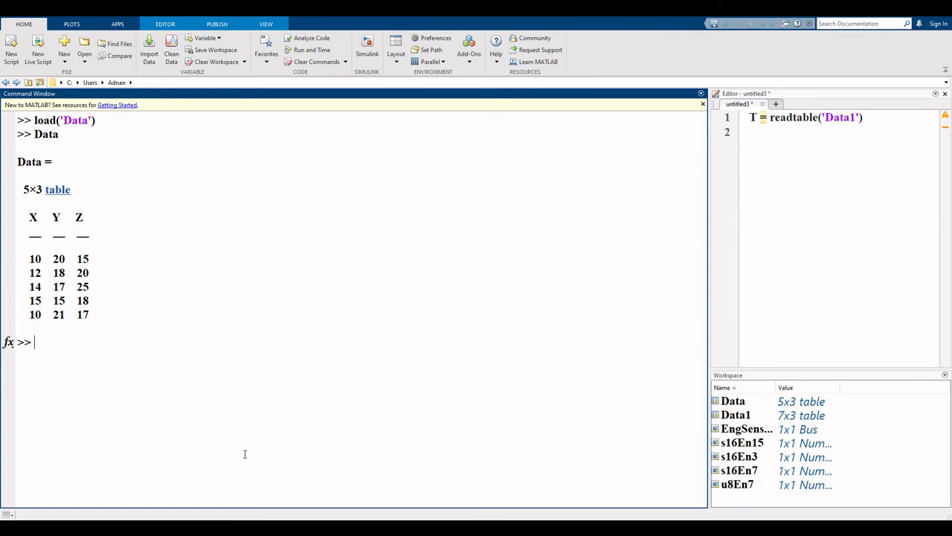
# Display the 7x3 Data1 table with columns A, B and C at the command line.
pyautogui.write('Data1')
pyautogui.press('Return')
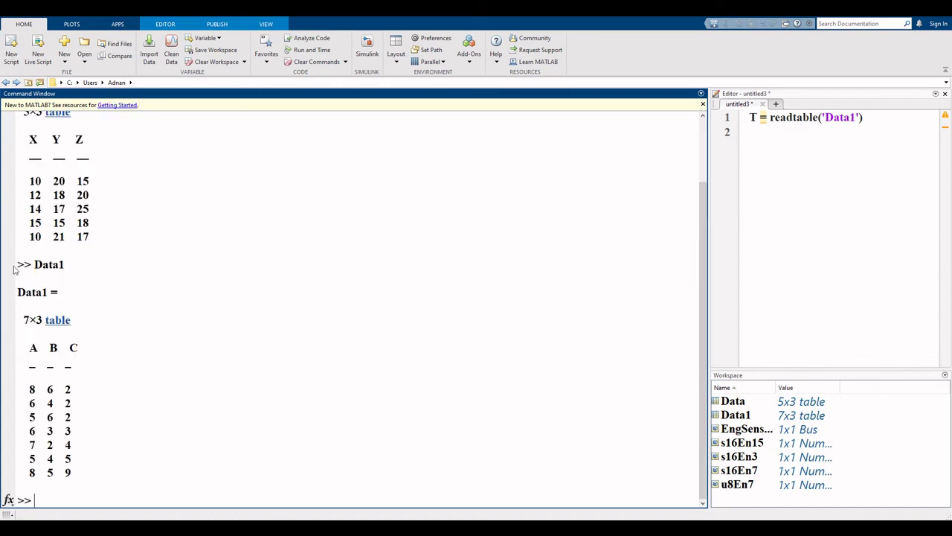